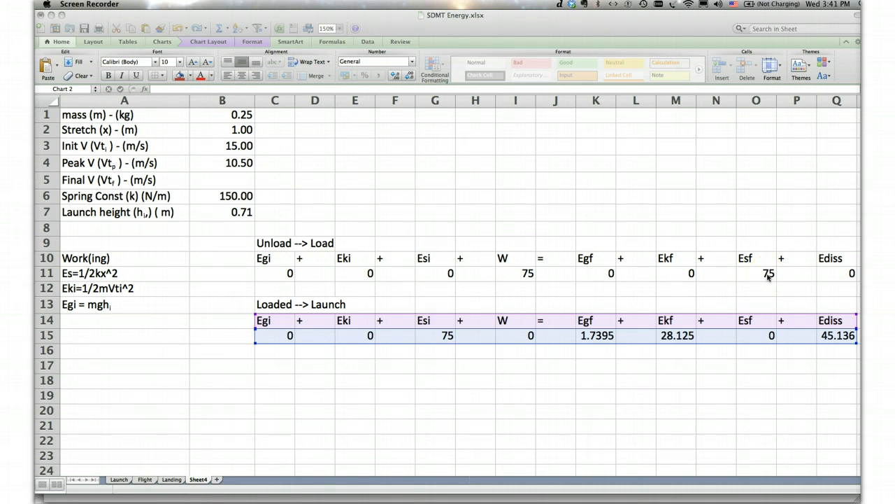
Examine the Esf formula in O11 and the W entry in I11 of the Unload --> Load row.
{"action": "double_click", "coordinate": [768, 274]}
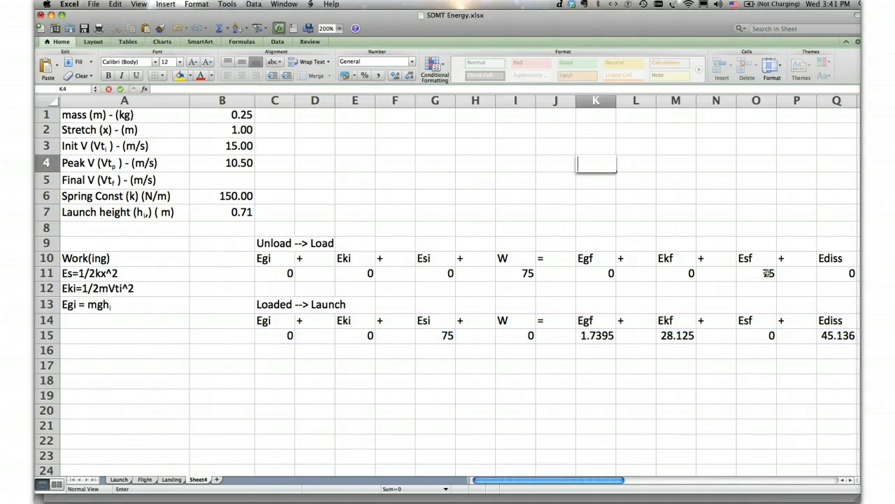
{"action": "double_click", "coordinate": [768, 273]}
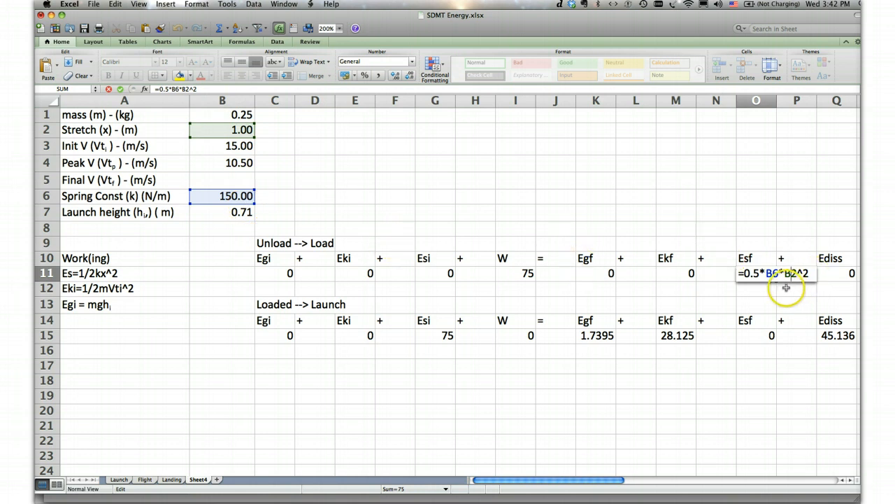
{"action": "key", "text": "Tab"}
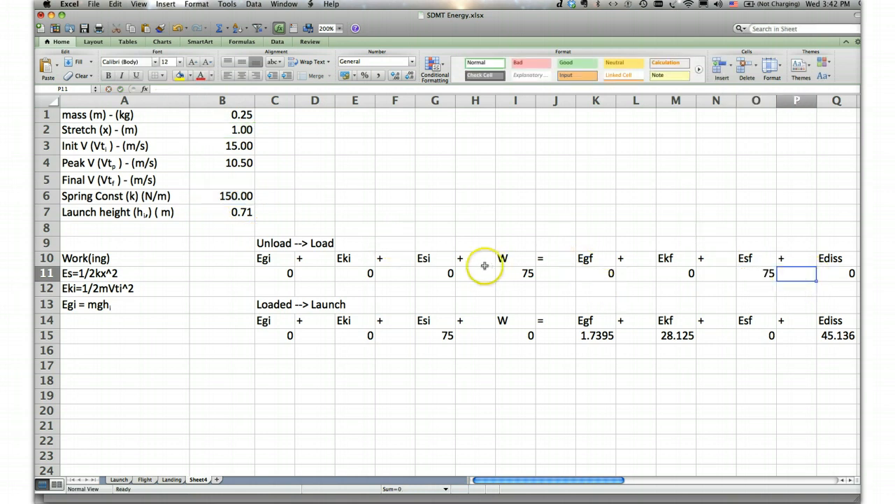
{"action": "left_click", "coordinate": [522, 275]}
{"action": "double_click", "coordinate": [522, 275]}
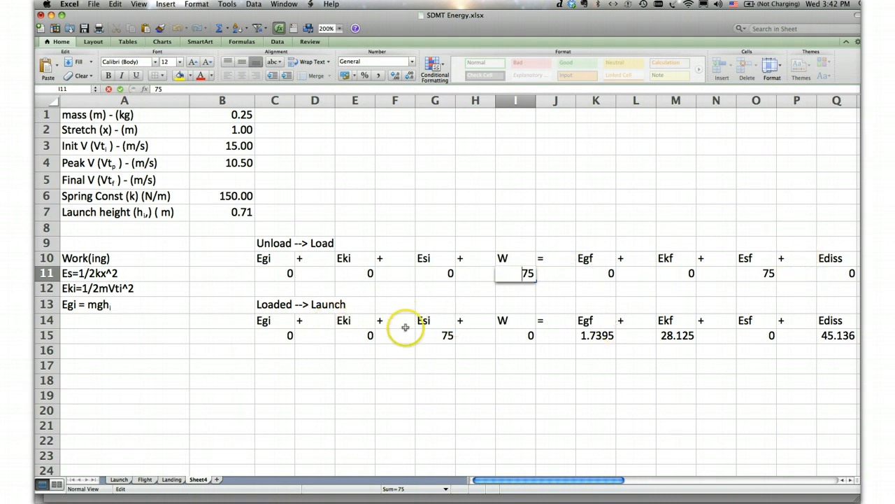
Examine the Esi entry in G15 and the Egf formula in K15 of the Loaded --> Launch row.
{"action": "left_click", "coordinate": [451, 338]}
{"action": "left_click", "coordinate": [599, 337]}
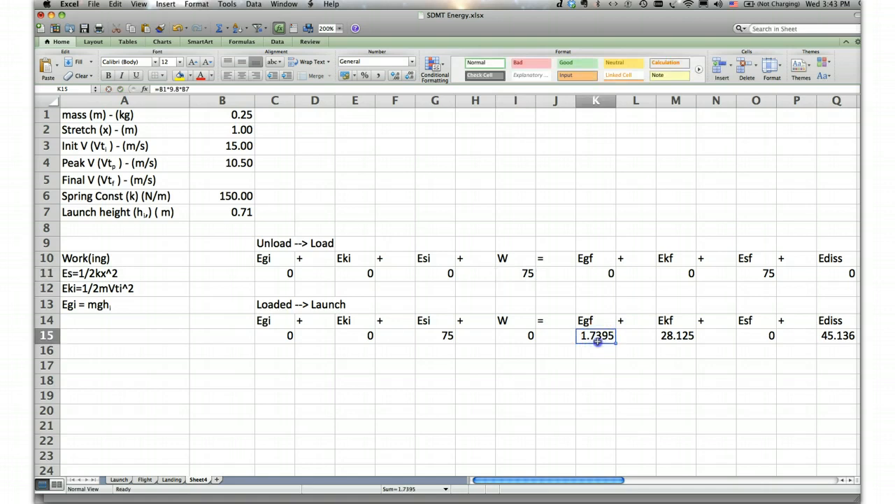
{"action": "double_click", "coordinate": [596, 339]}
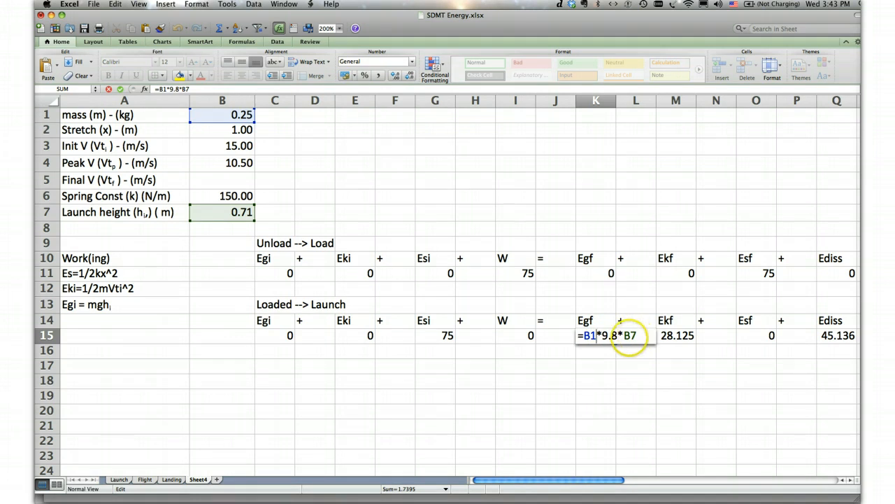
{"action": "key", "text": "Tab"}
{"action": "key", "text": "Tab"}
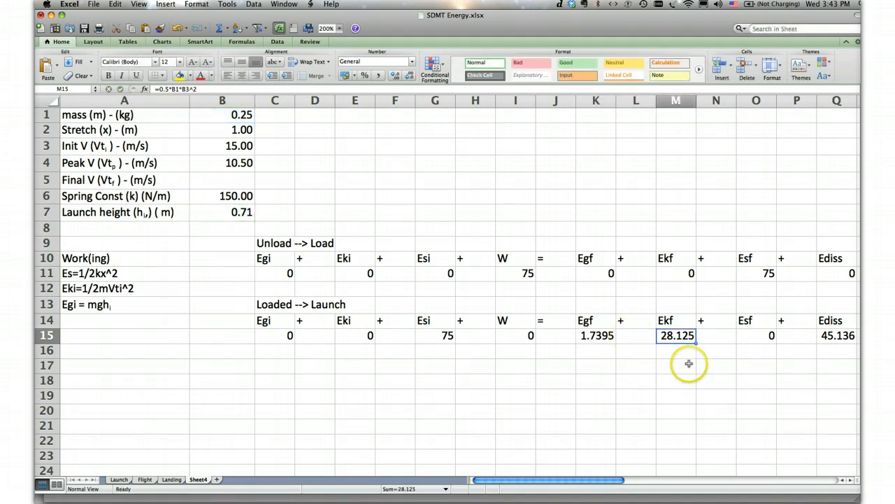
Examine the Ekf formula in M15 and discard any edits made to it.
{"action": "double_click", "coordinate": [680, 337]}
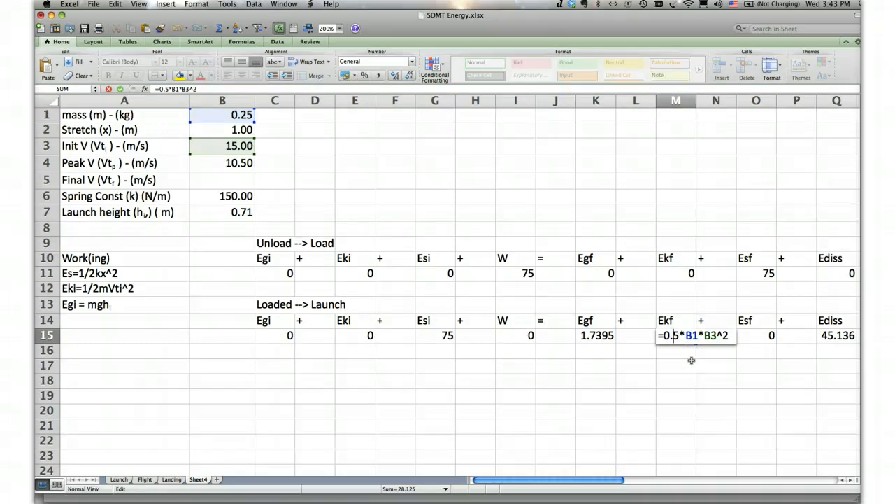
{"action": "left_click", "coordinate": [760, 362]}
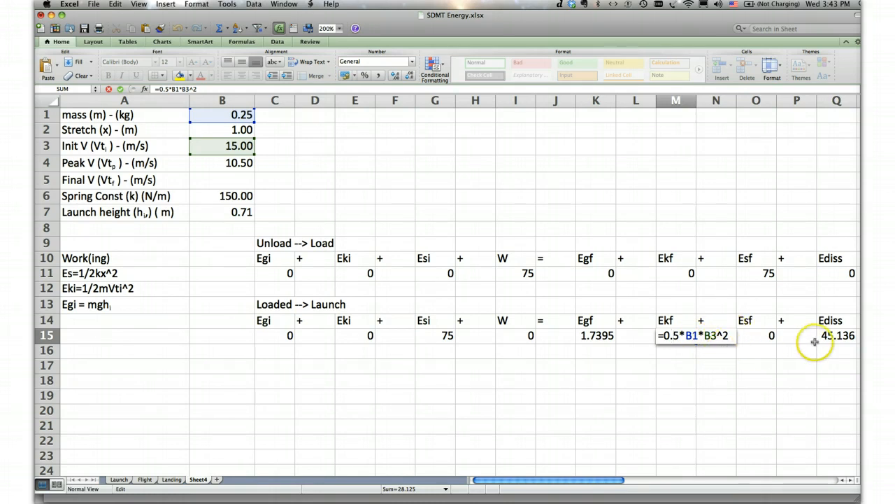
{"action": "left_click", "coordinate": [836, 336]}
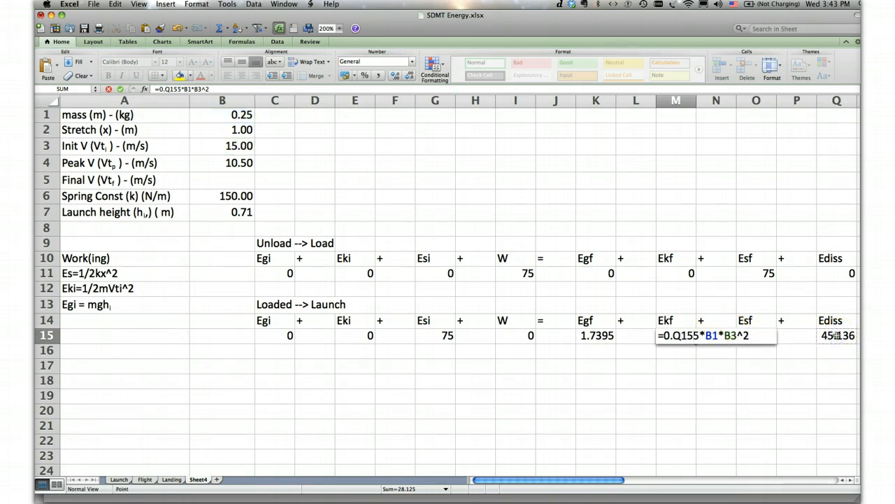
{"action": "left_click_drag", "start_coordinate": [836, 335], "coordinate": [559, 258]}
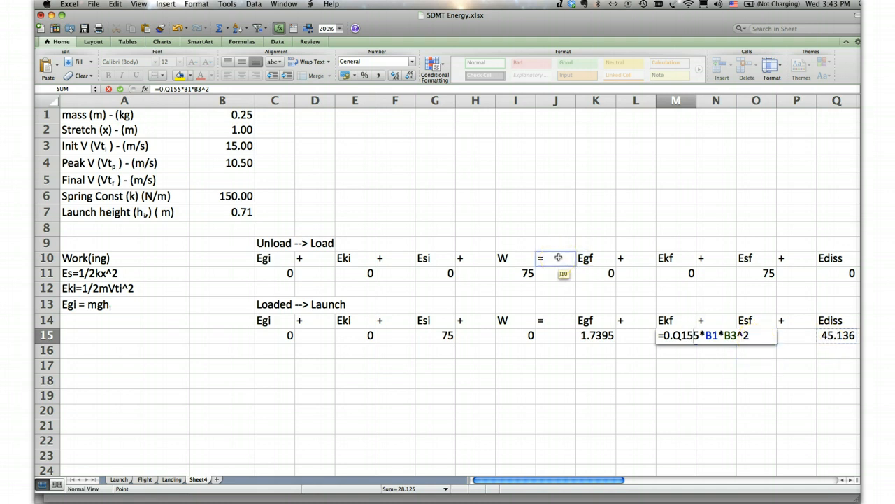
{"action": "key", "text": "Escape"}
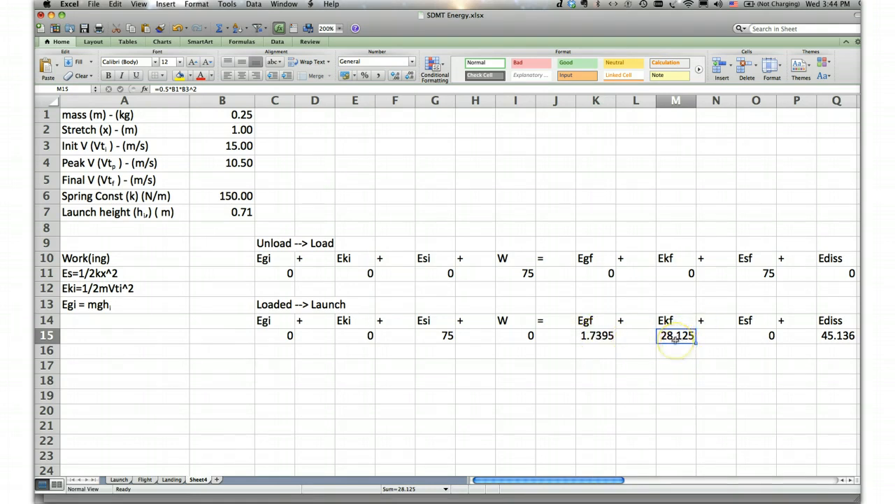
Examine which cells the Ediss formula in Q15 refers to.
{"action": "double_click", "coordinate": [837, 336]}
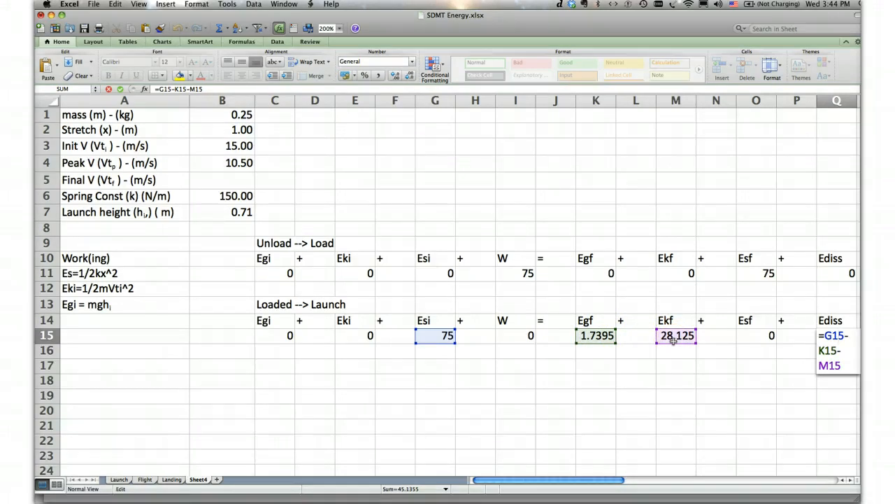
{"action": "key", "text": "Tab"}
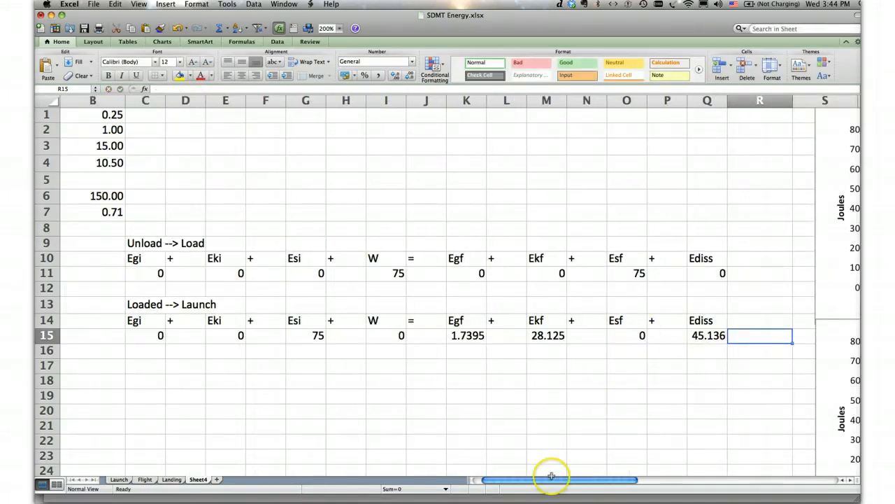
{"action": "left_click_drag", "start_coordinate": [552, 475], "coordinate": [521, 477]}
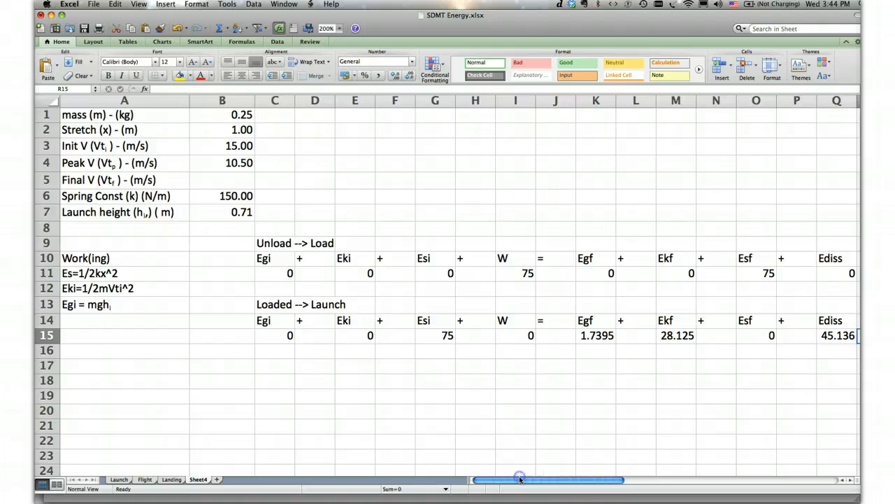
Copy the energy equation header row C14:Q14 into row 17, starting at C17.
{"action": "left_click", "coordinate": [269, 324]}
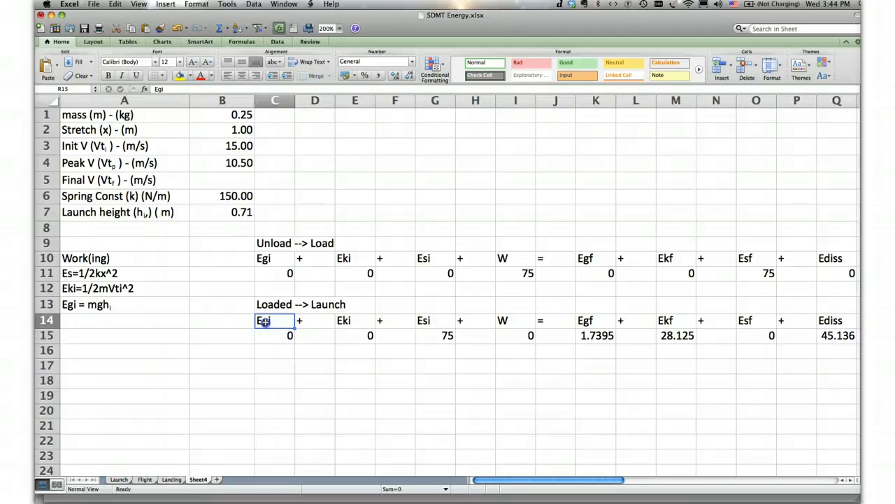
{"action": "left_click_drag", "start_coordinate": [265, 322], "coordinate": [834, 319]}
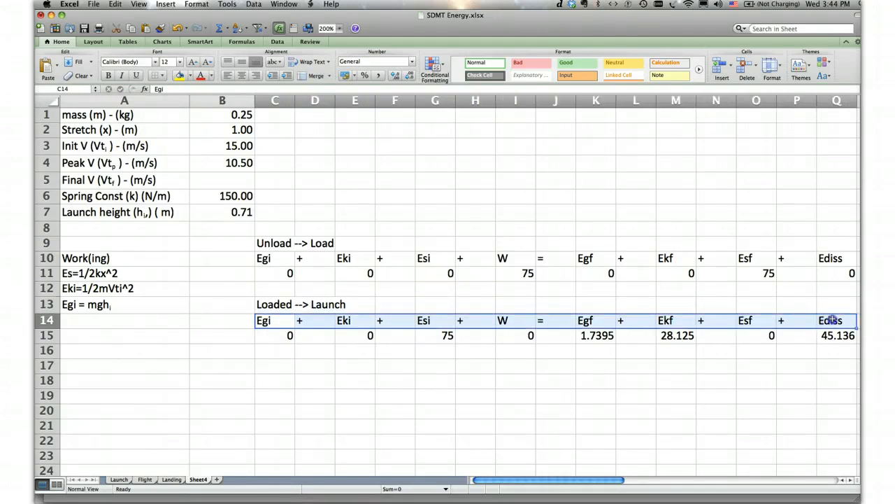
{"action": "key", "text": "super+c"}
{"action": "left_click", "coordinate": [270, 367]}
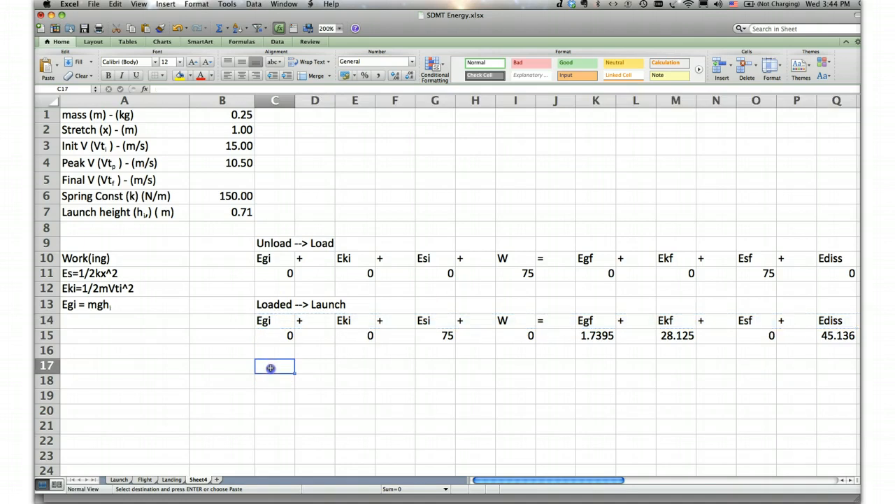
{"action": "key", "text": "super+v"}
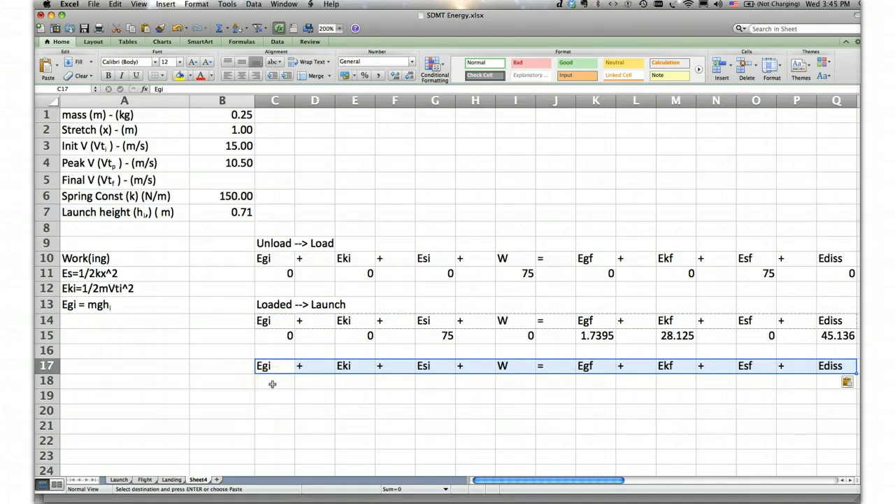
Link the new row's Egi in C18 to K15 and its Eki in E18 to M15.
{"action": "left_click", "coordinate": [273, 383]}
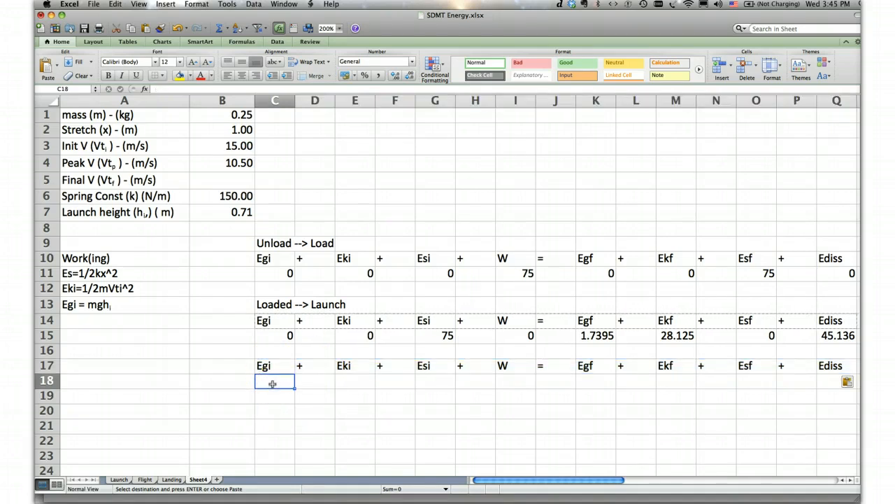
{"action": "type", "text": "="}
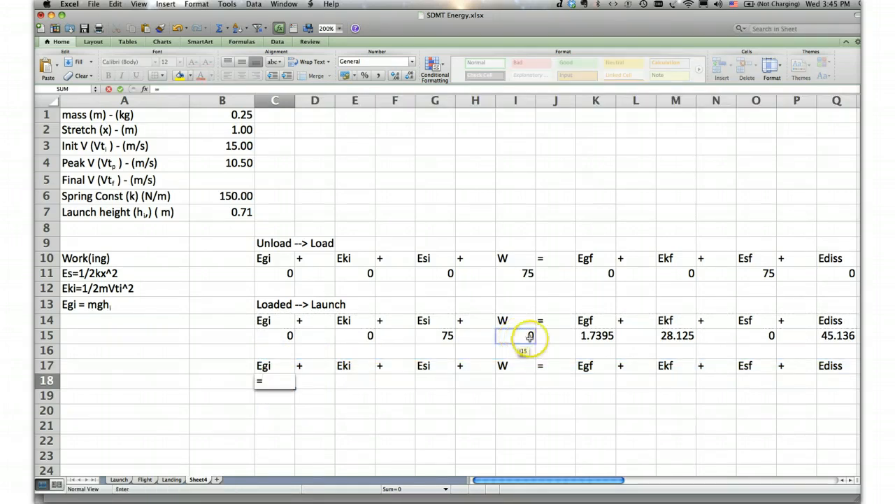
{"action": "left_click", "coordinate": [598, 335]}
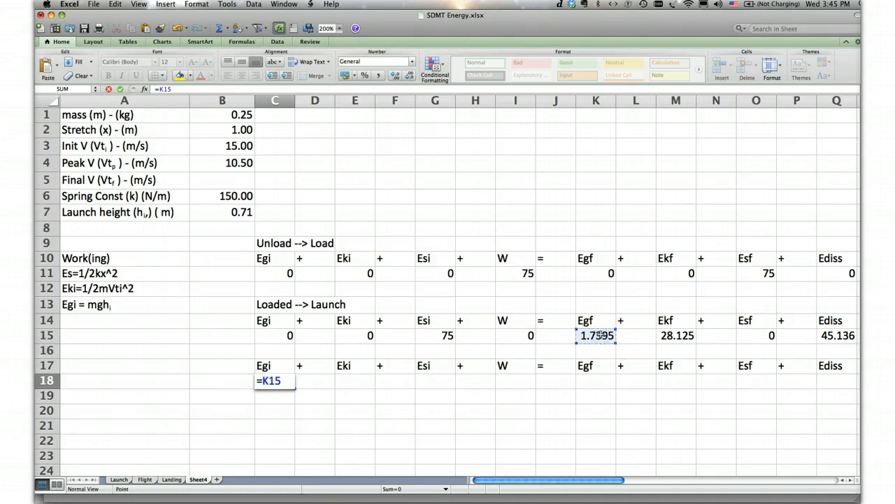
{"action": "key", "text": "Tab"}
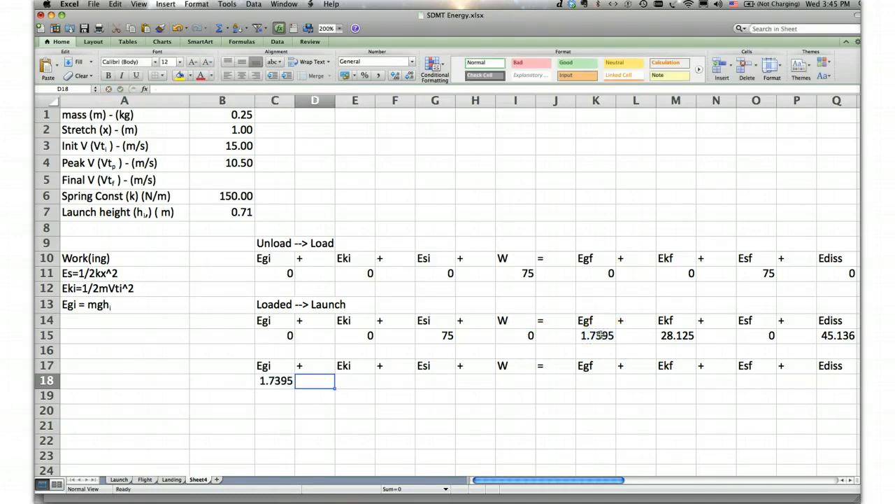
{"action": "left_click", "coordinate": [356, 382]}
{"action": "type", "text": "="}
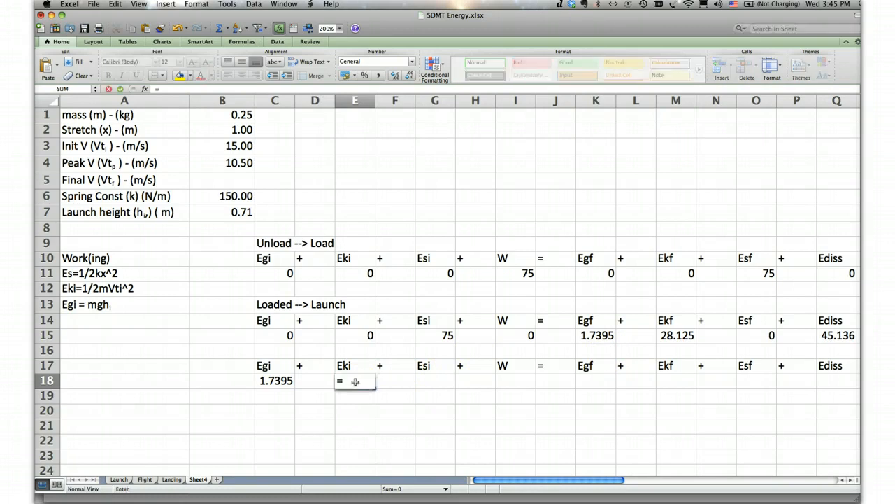
{"action": "left_click", "coordinate": [676, 336]}
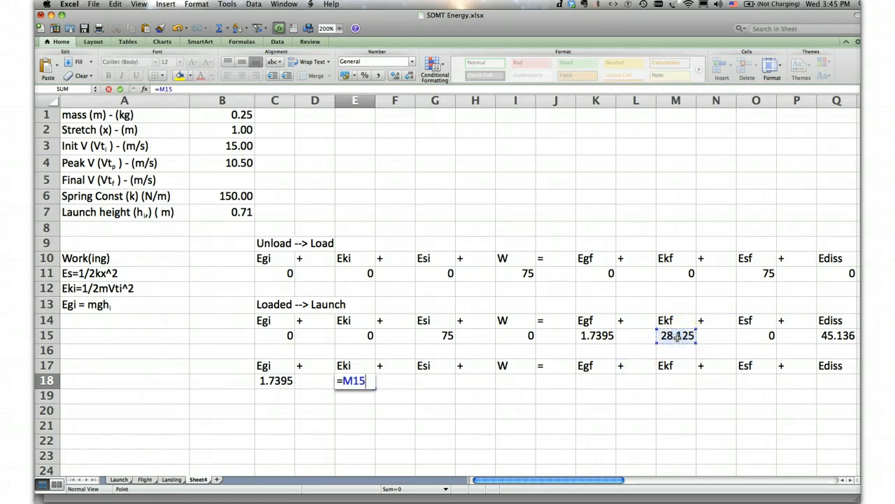
{"action": "key", "text": "Return"}
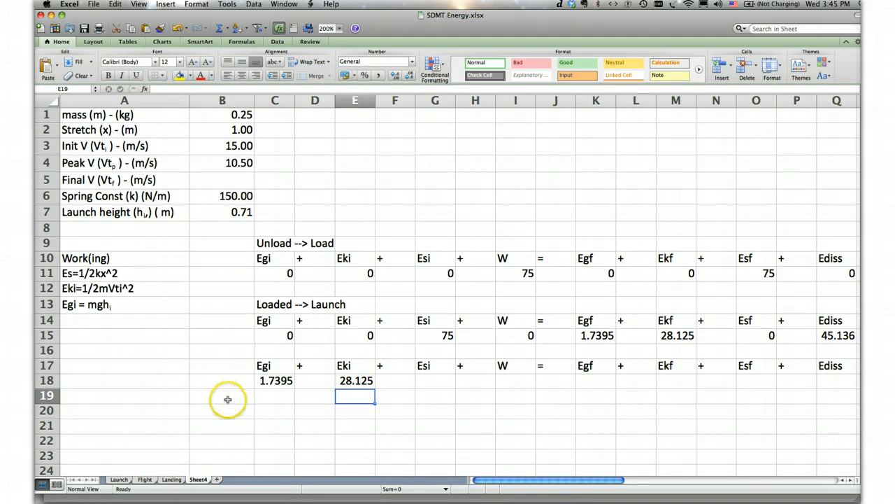
Calculate the peak kinetic energy Ekf in M18 with the formula =.5*B1*B4^2.
{"action": "left_click", "coordinate": [674, 384]}
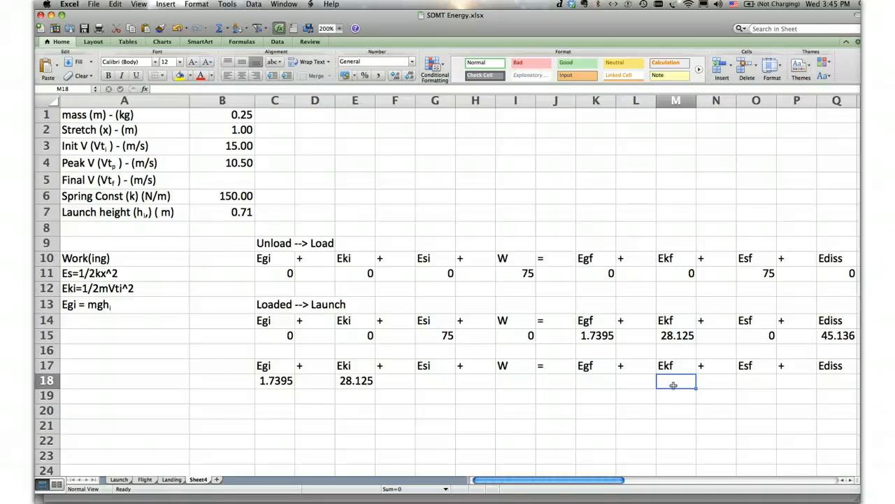
{"action": "type", "text": "=.5*"}
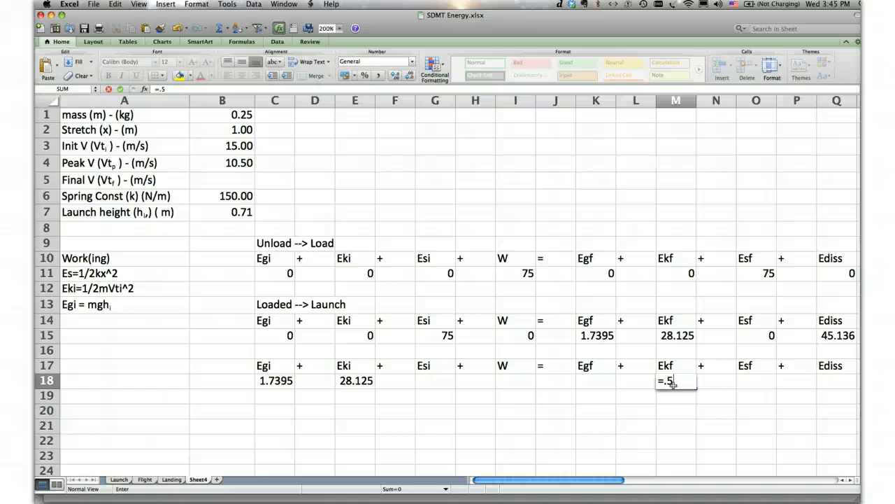
{"action": "left_click", "coordinate": [242, 115]}
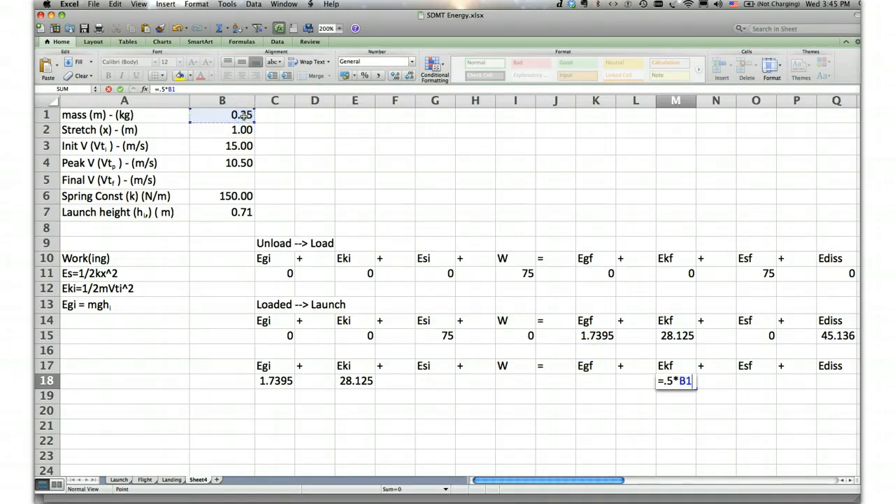
{"action": "type", "text": "*"}
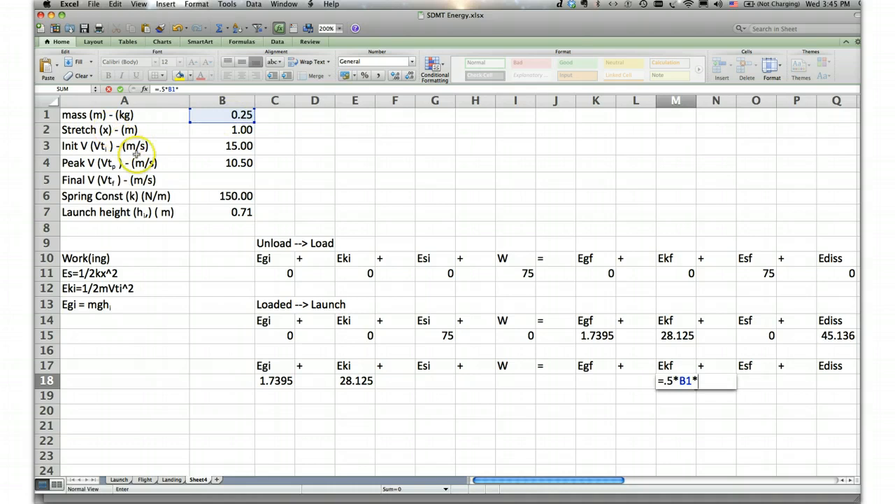
{"action": "left_click", "coordinate": [236, 164]}
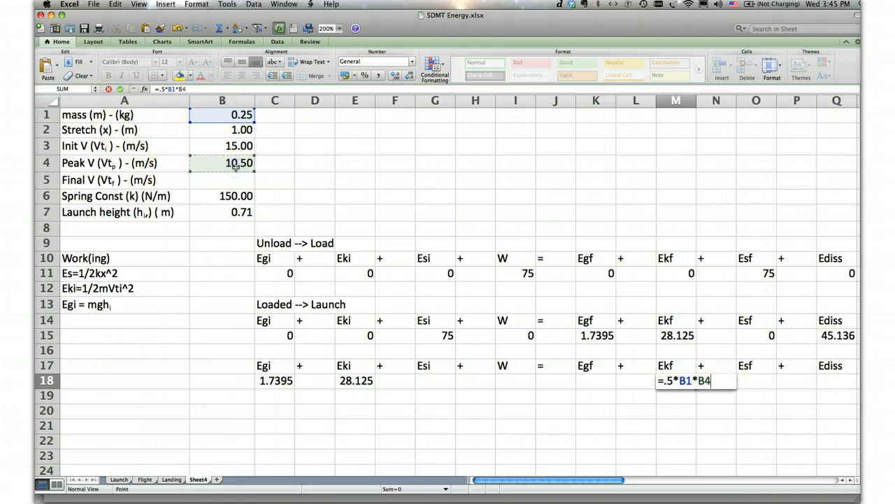
{"action": "type", "text": "^2"}
{"action": "key", "text": "Return"}
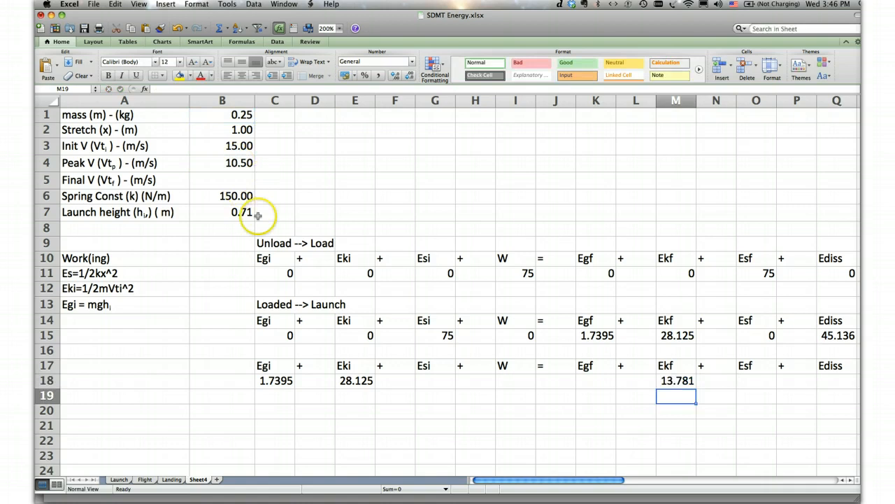
Calculate the peak gravitational energy Egf in K18 with the formula =C18+E18-M18.
{"action": "left_click", "coordinate": [590, 382]}
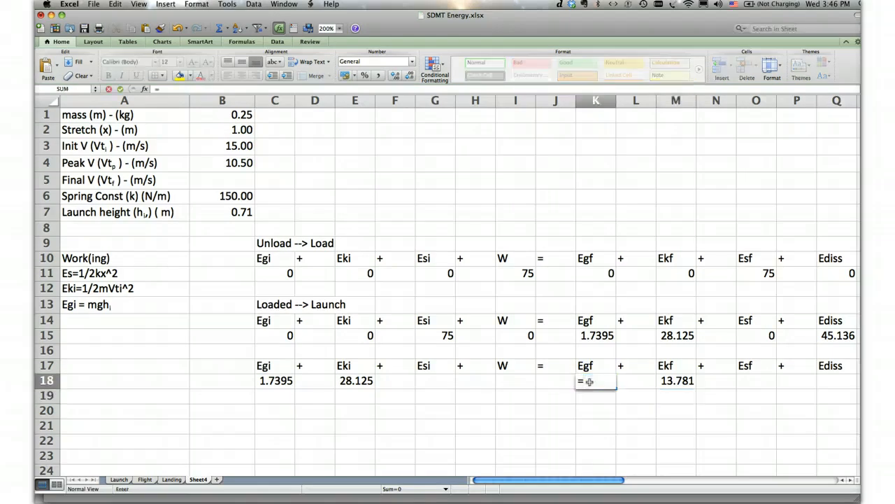
{"action": "left_click", "coordinate": [275, 382]}
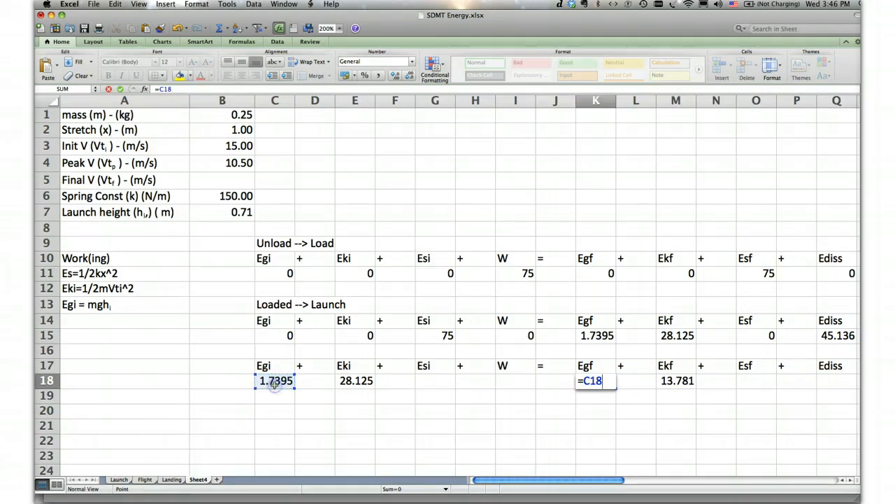
{"action": "left_click", "coordinate": [358, 381]}
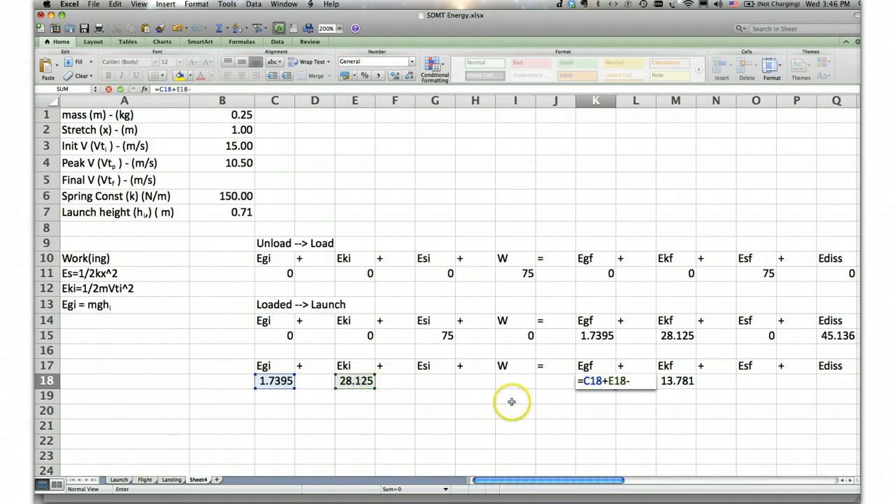
{"action": "left_click", "coordinate": [678, 381]}
{"action": "key", "text": "Return"}
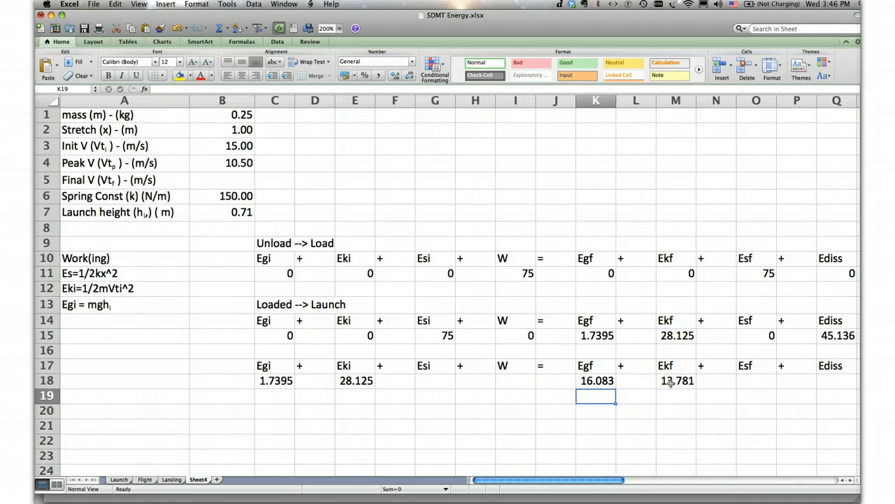
Enter 0 for Esi in G18, W in I18, Esf in O18 and Ediss in Q18.
{"action": "left_click", "coordinate": [437, 381]}
{"action": "type", "text": "0"}
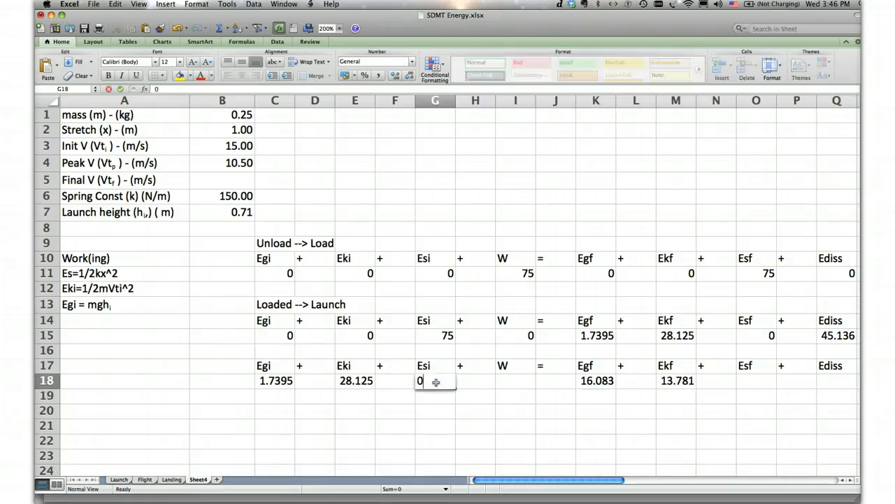
{"action": "key", "text": "Tab"}
{"action": "key", "text": "Tab"}
{"action": "type", "text": "0"}
{"action": "key", "text": "Tab"}
{"action": "key", "text": "Tab"}
{"action": "key", "text": "Tab"}
{"action": "key", "text": "Tab"}
{"action": "key", "text": "Tab"}
{"action": "key", "text": "Tab"}
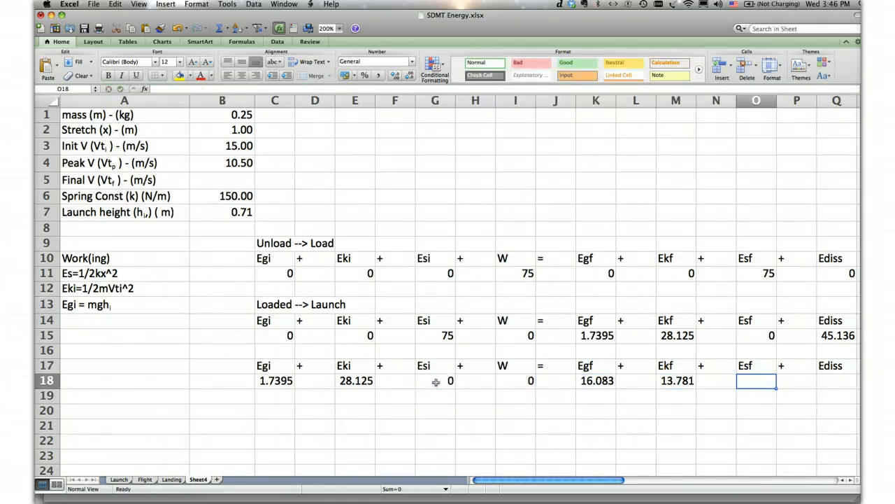
{"action": "type", "text": "0"}
{"action": "key", "text": "Tab"}
{"action": "key", "text": "Tab"}
{"action": "type", "text": "0"}
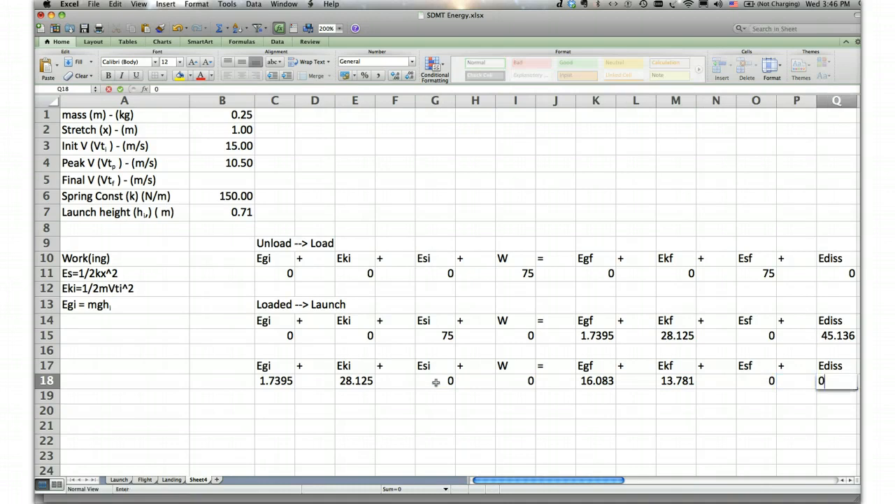
{"action": "left_click", "coordinate": [480, 402]}
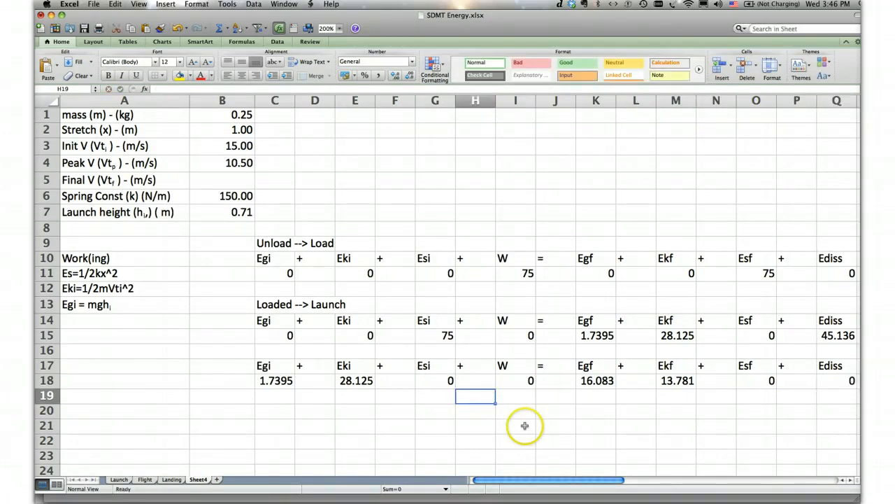
Insert a 3-D clustered column chart from C17:Q18 and delete its Series1 legend.
{"action": "left_click_drag", "start_coordinate": [264, 365], "coordinate": [827, 378]}
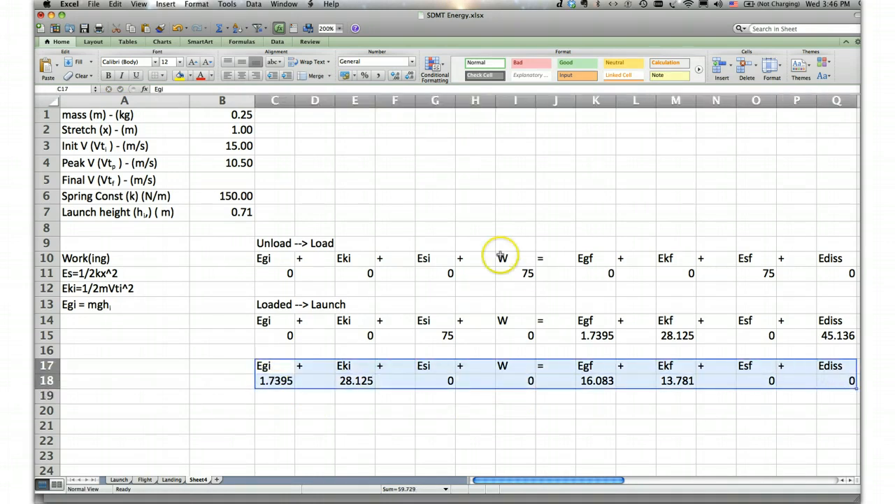
{"action": "left_click", "coordinate": [163, 42]}
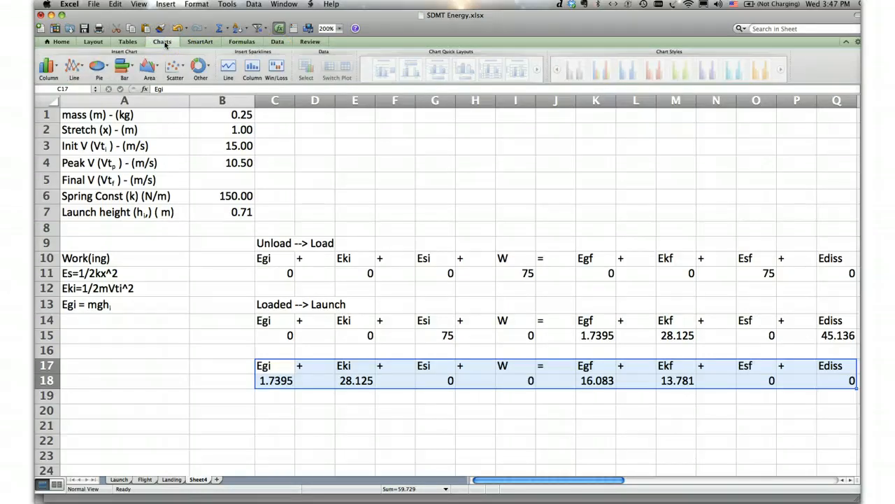
{"action": "left_click", "coordinate": [49, 66]}
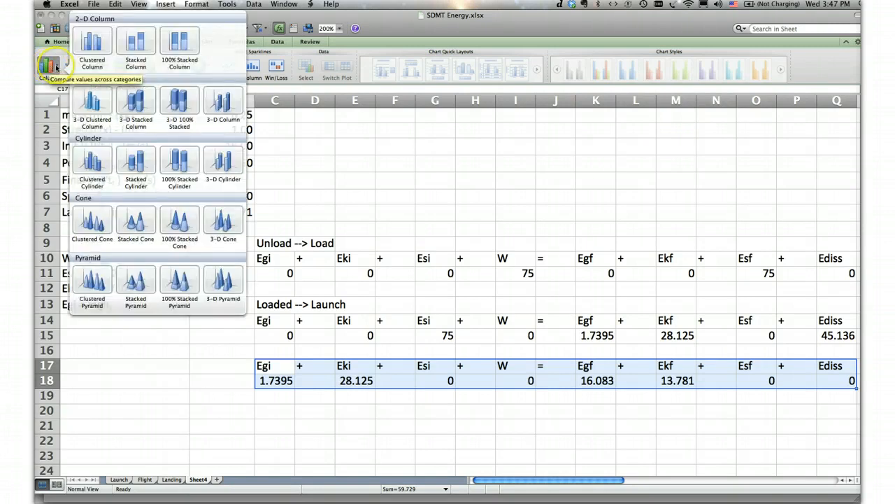
{"action": "left_click", "coordinate": [92, 103]}
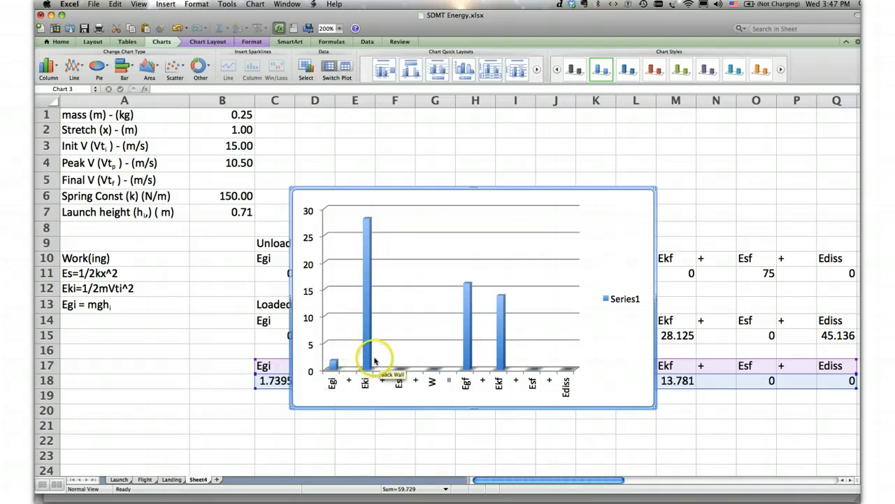
{"action": "mouse_move", "coordinate": [459, 327]}
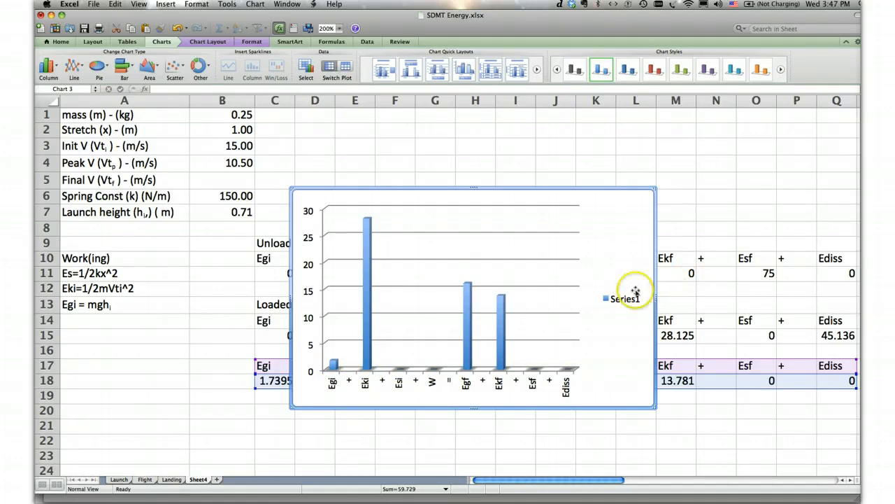
{"action": "left_click", "coordinate": [625, 298]}
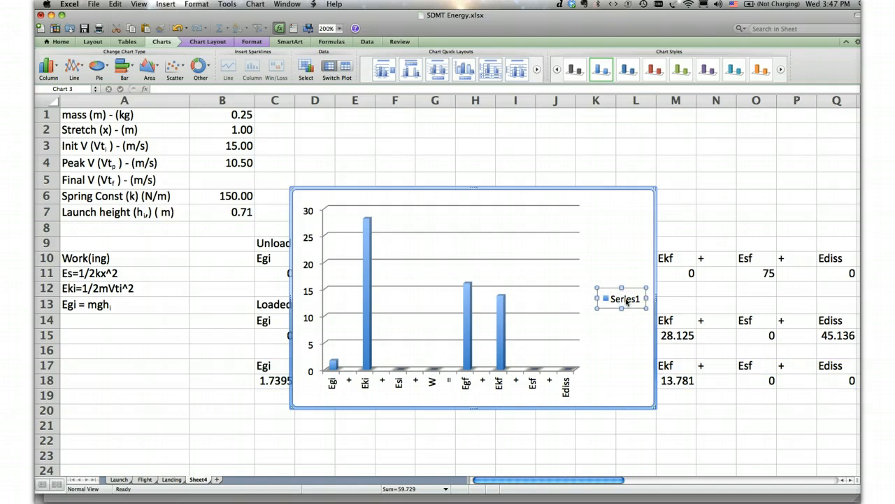
{"action": "key", "text": "Delete"}
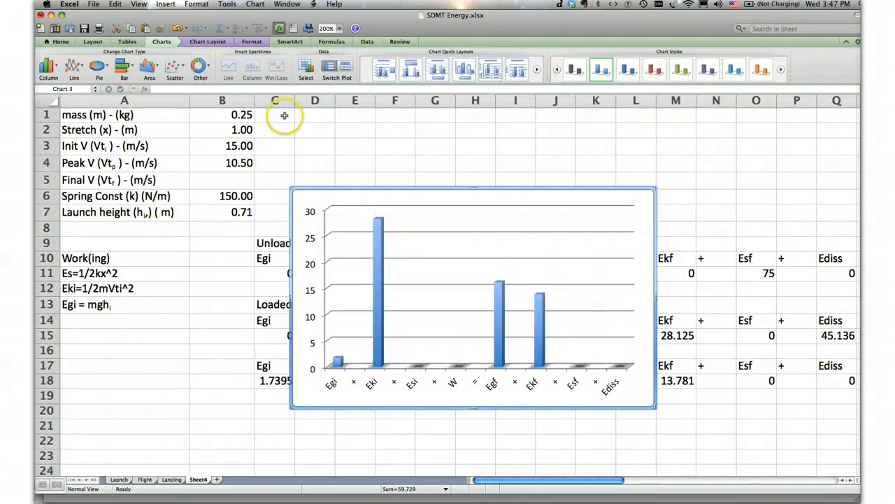
Add an overlapping chart title at the top of the new chart reading "Launch --> Peak".
{"action": "left_click", "coordinate": [209, 42]}
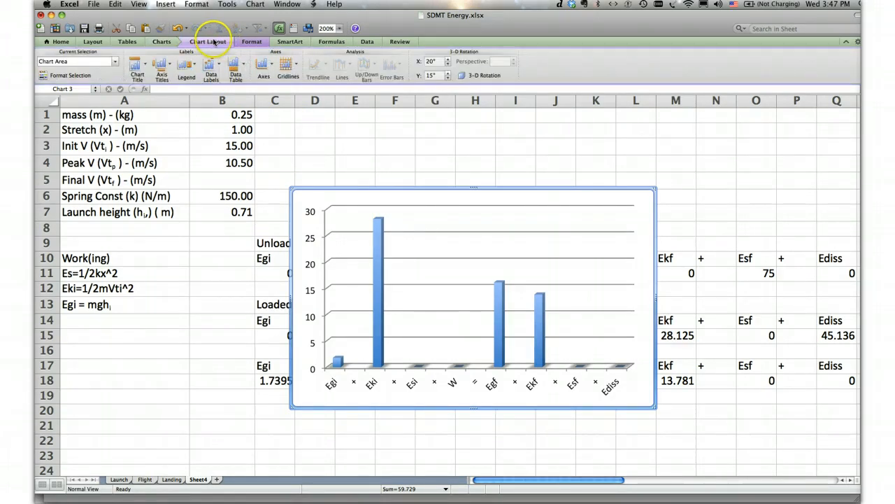
{"action": "left_click", "coordinate": [135, 66]}
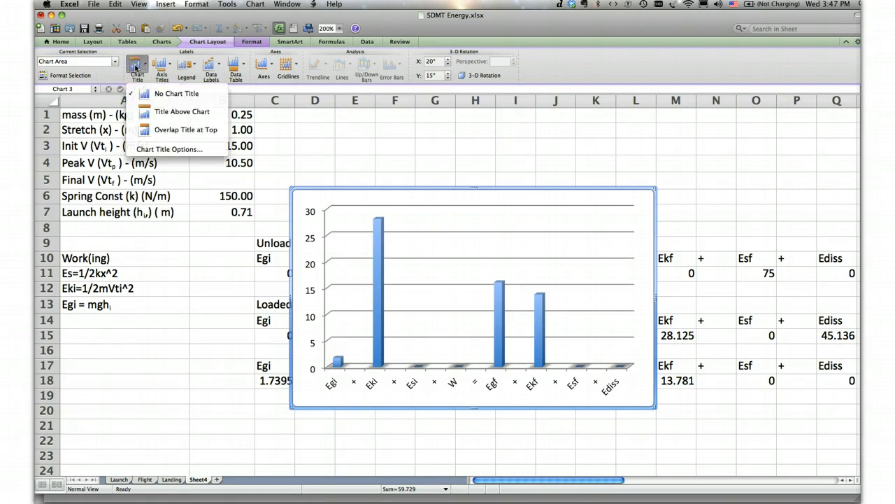
{"action": "left_click", "coordinate": [164, 132]}
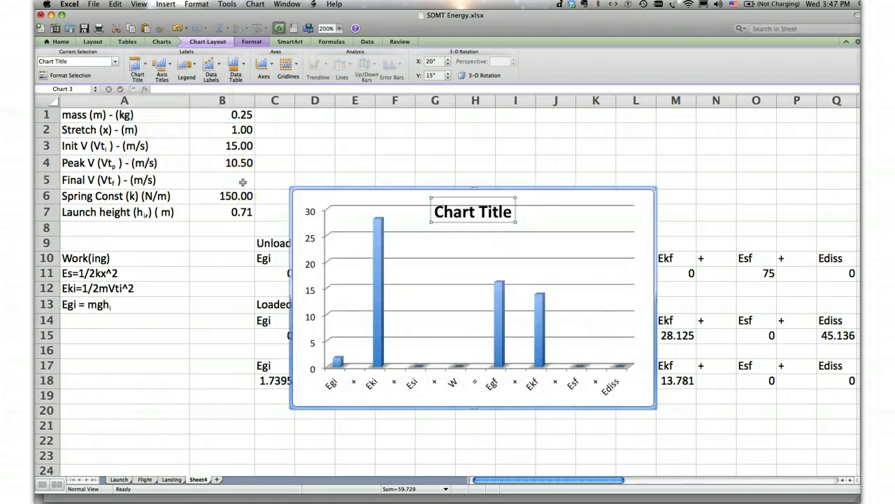
{"action": "type", "text": "Launch"}
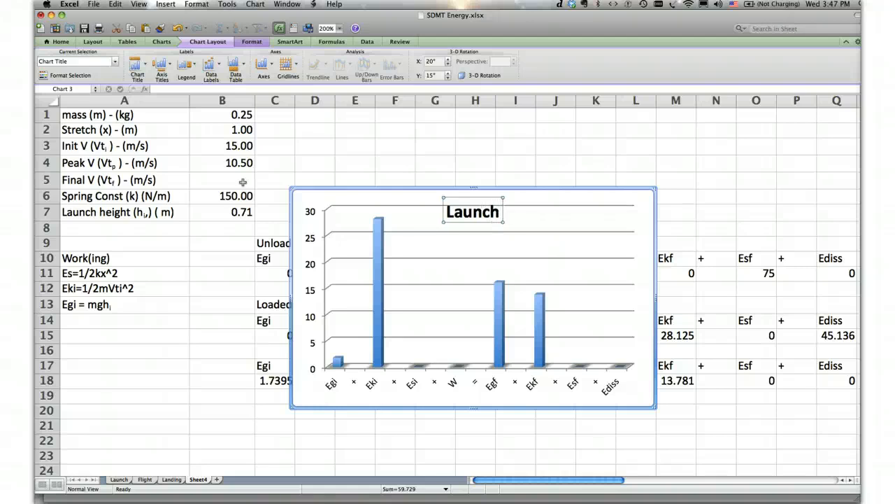
{"action": "type", "text": " -->"}
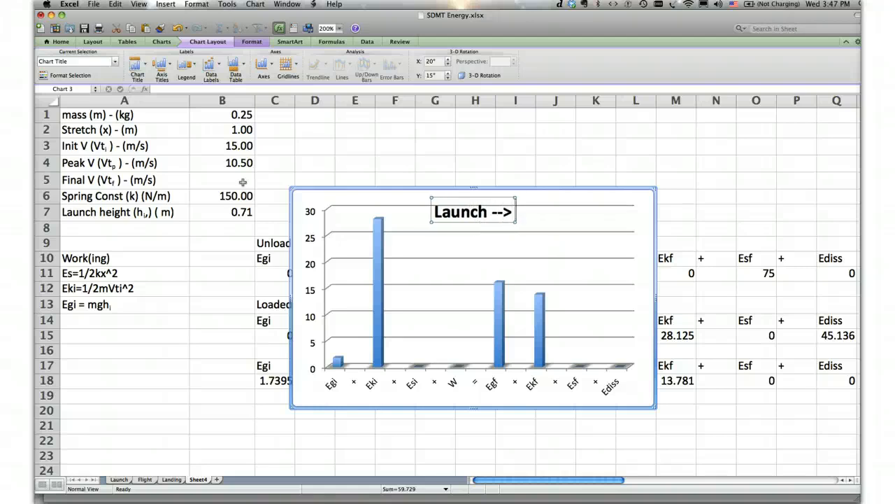
{"action": "type", "text": " Peak"}
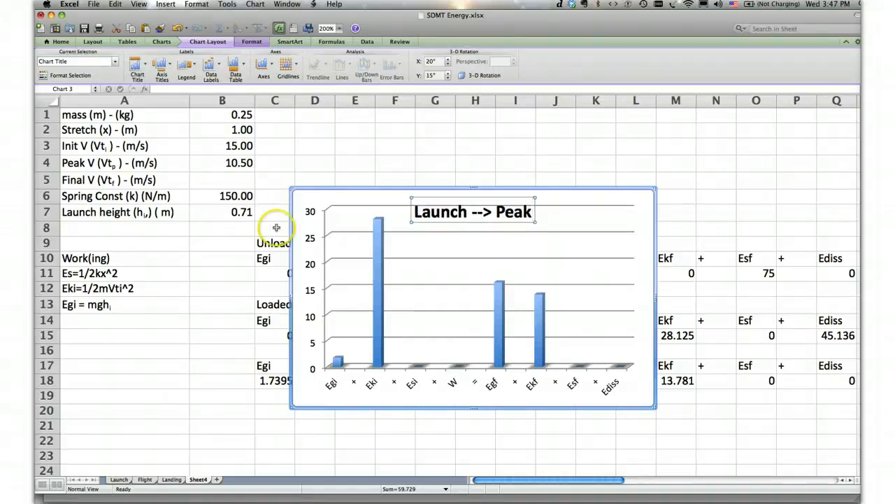
{"action": "left_click", "coordinate": [349, 229]}
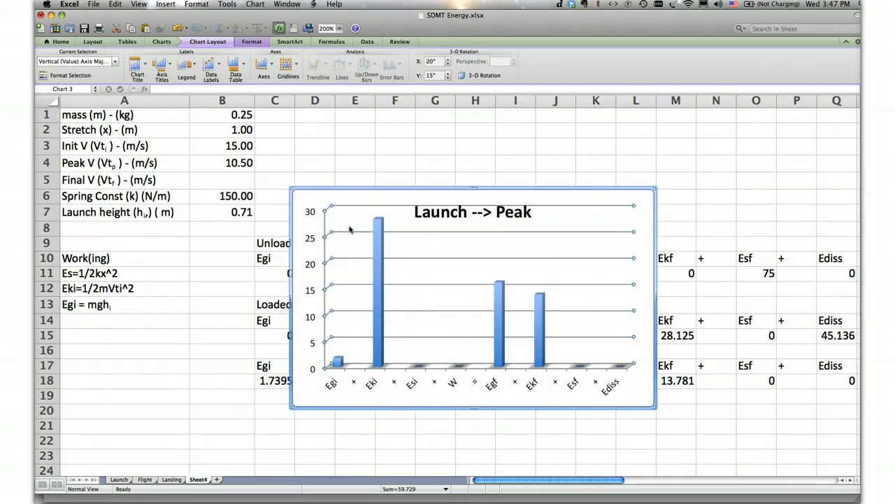
Add a rotated vertical axis title reading "Joules" to the Launch --> Peak chart.
{"action": "left_click", "coordinate": [163, 68]}
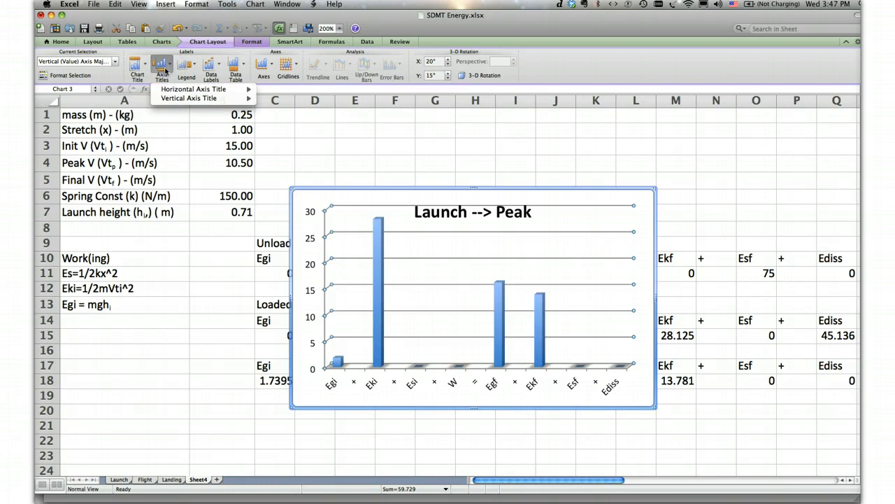
{"action": "left_click", "coordinate": [176, 99]}
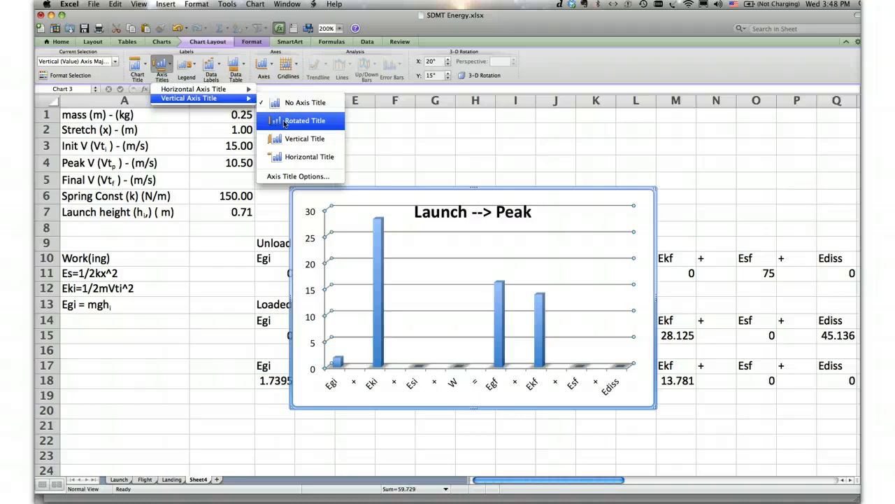
{"action": "left_click", "coordinate": [284, 123]}
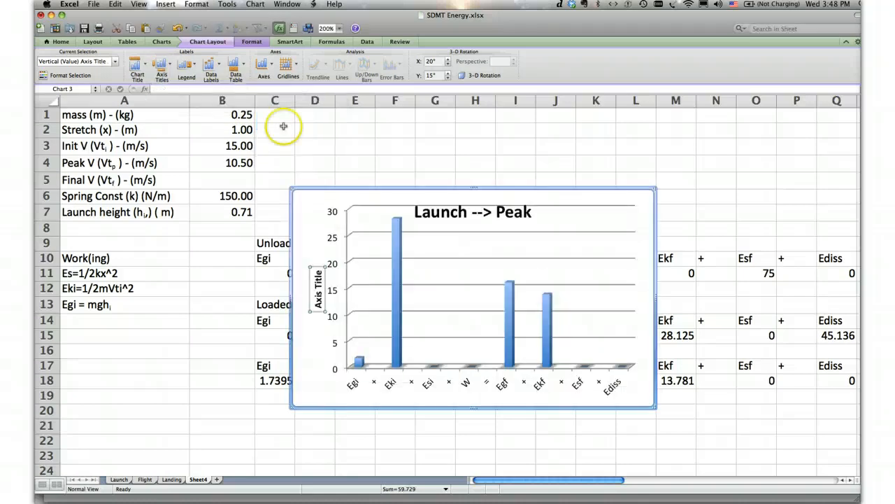
{"action": "left_click", "coordinate": [318, 297]}
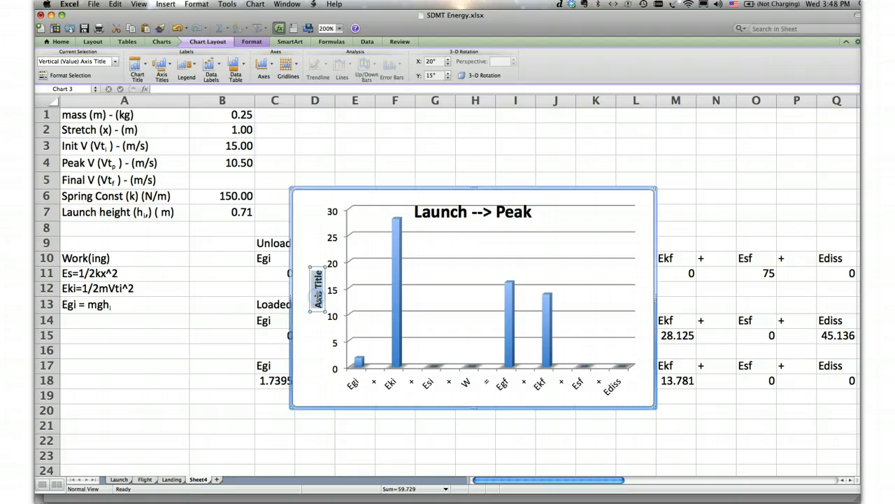
{"action": "type", "text": "Joules"}
{"action": "left_click", "coordinate": [316, 441]}
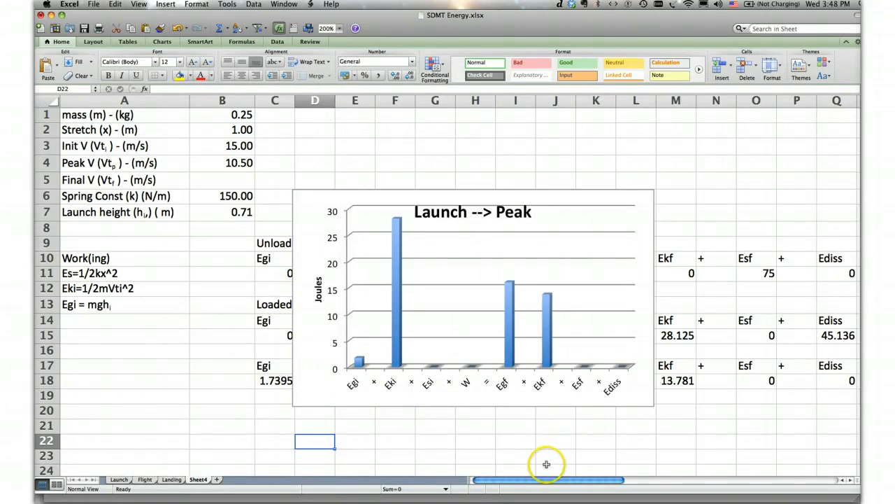
Examine the Unloaded --> Loaded and Loaded --> Launch charts beside the energy rows and the space below them.
{"action": "left_click_drag", "start_coordinate": [551, 482], "coordinate": [637, 479]}
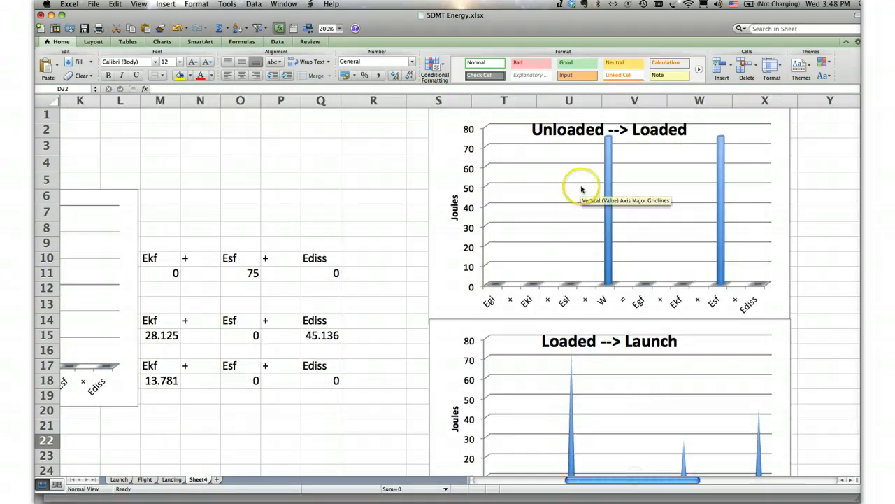
{"action": "mouse_move", "coordinate": [603, 160]}
{"action": "scroll", "coordinate": [575, 366], "scroll_direction": "down", "scroll_amount": 7}
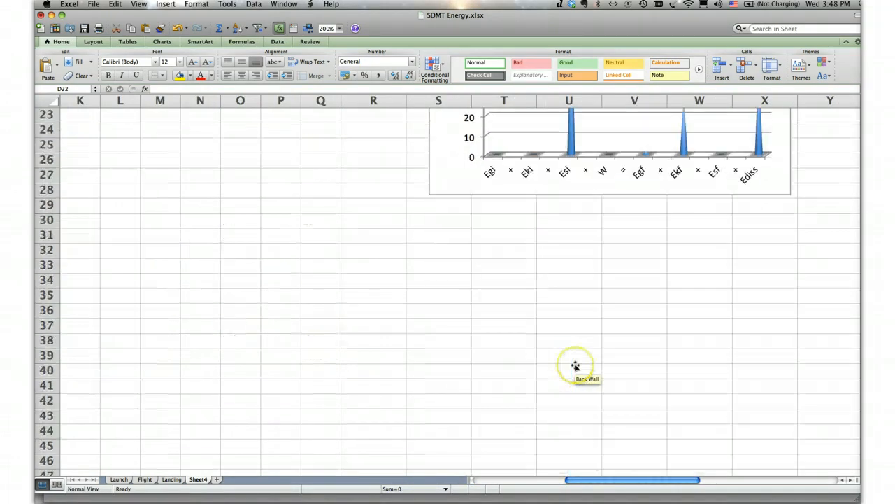
{"action": "scroll", "coordinate": [575, 364], "scroll_direction": "up", "scroll_amount": 3}
{"action": "scroll", "coordinate": [575, 363], "scroll_direction": "up", "scroll_amount": 5}
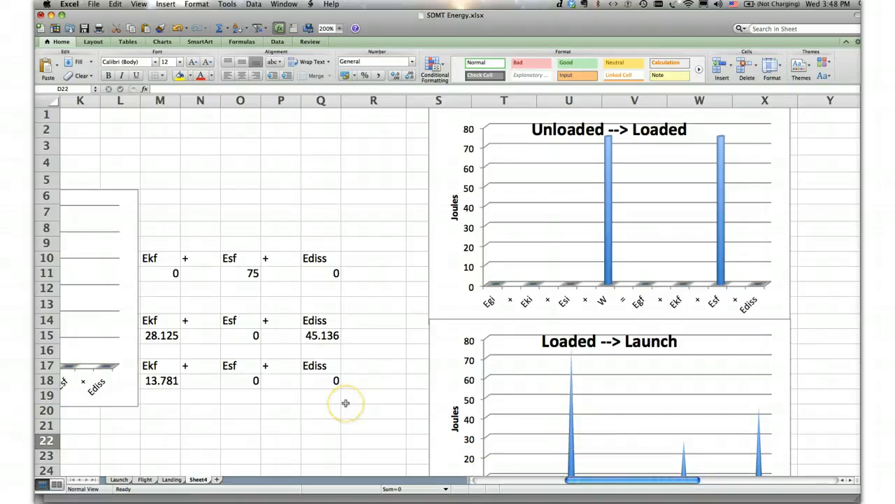
{"action": "scroll", "coordinate": [346, 403], "scroll_direction": "left", "scroll_amount": 10}
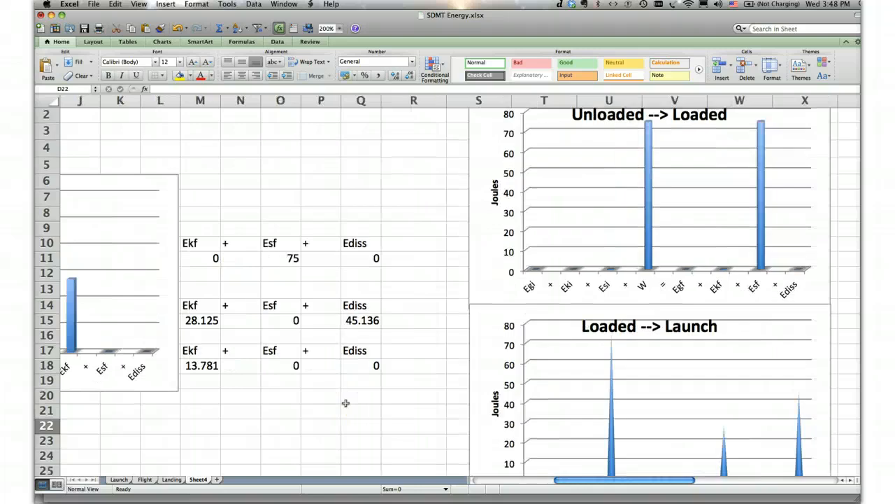